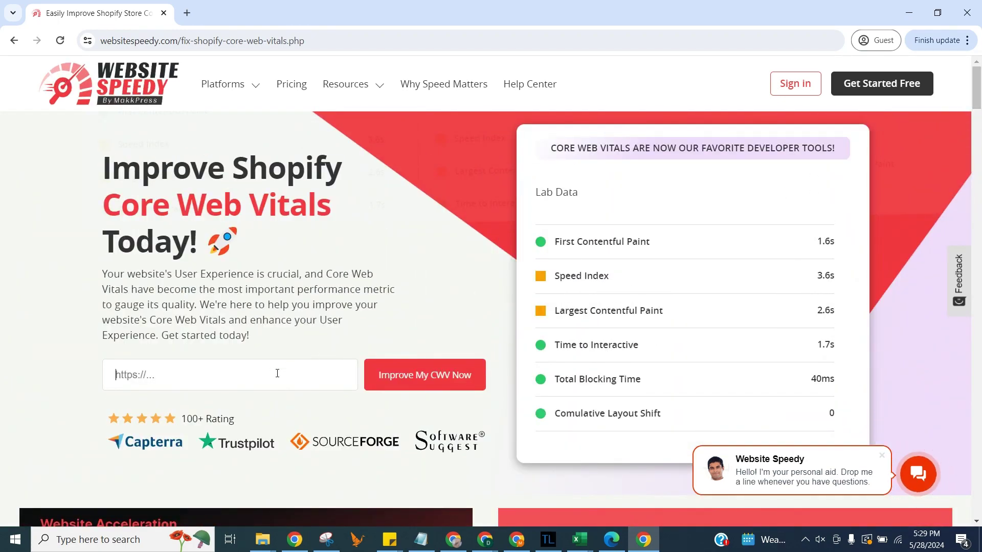
click(276, 372)
text(https://maskandcapes.com/)
click(382, 375)
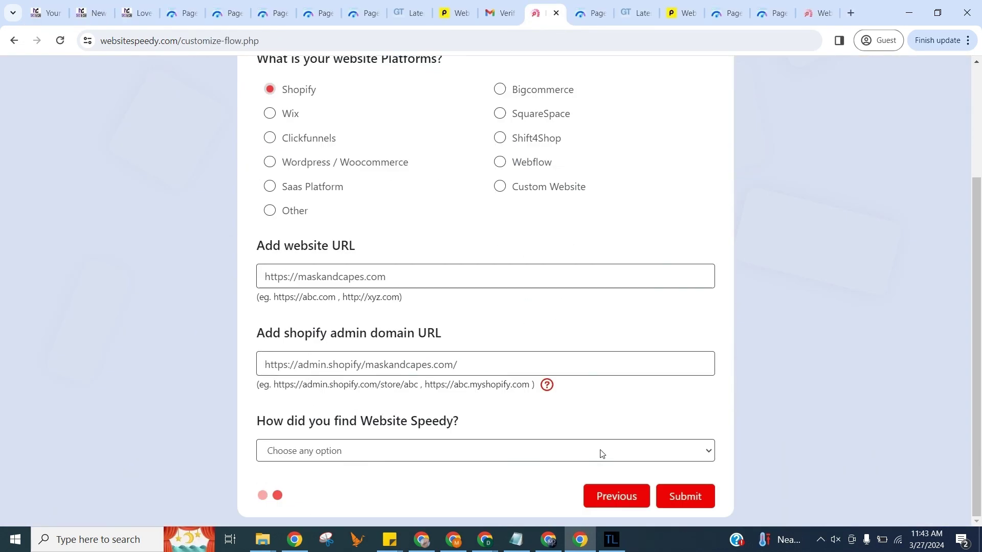
Complete the website details form with how Website Speedy was found, and get started with the free Basic Plan.
click(598, 451)
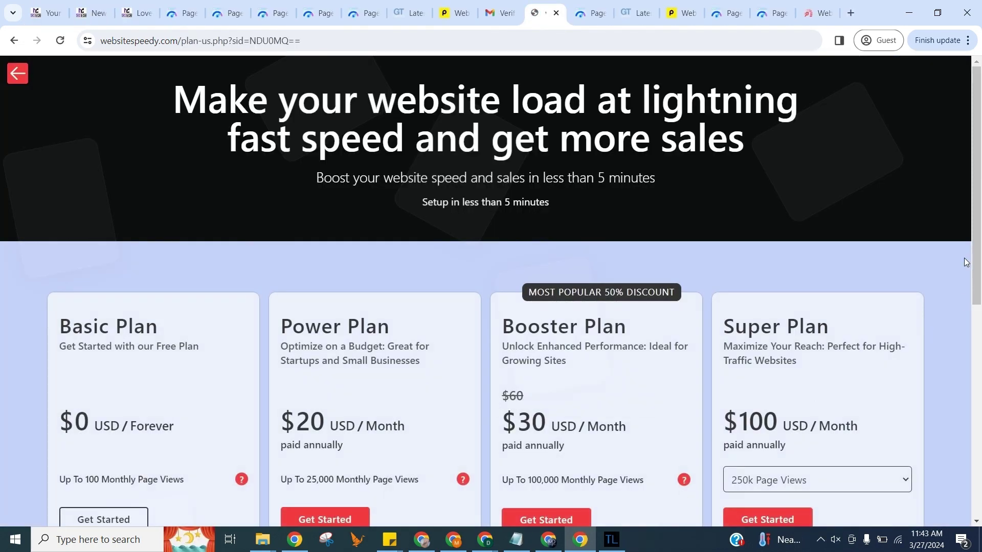
drag(978, 271, 971, 351)
click(127, 346)
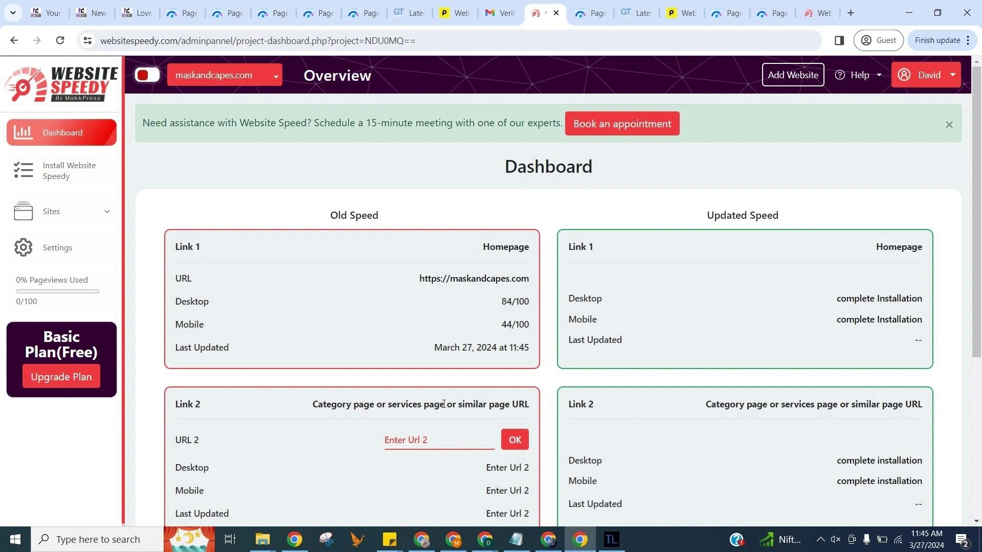
click(97, 212)
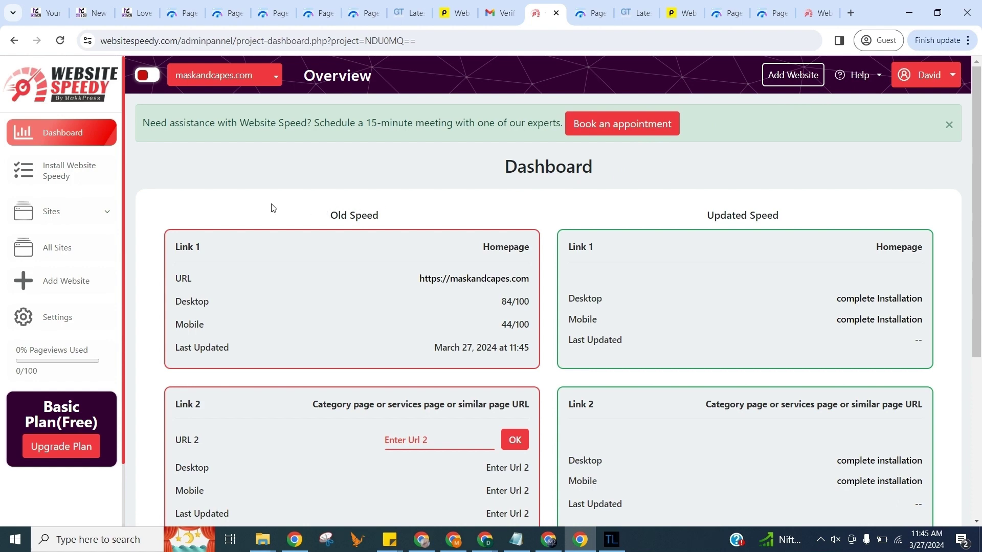
click(68, 176)
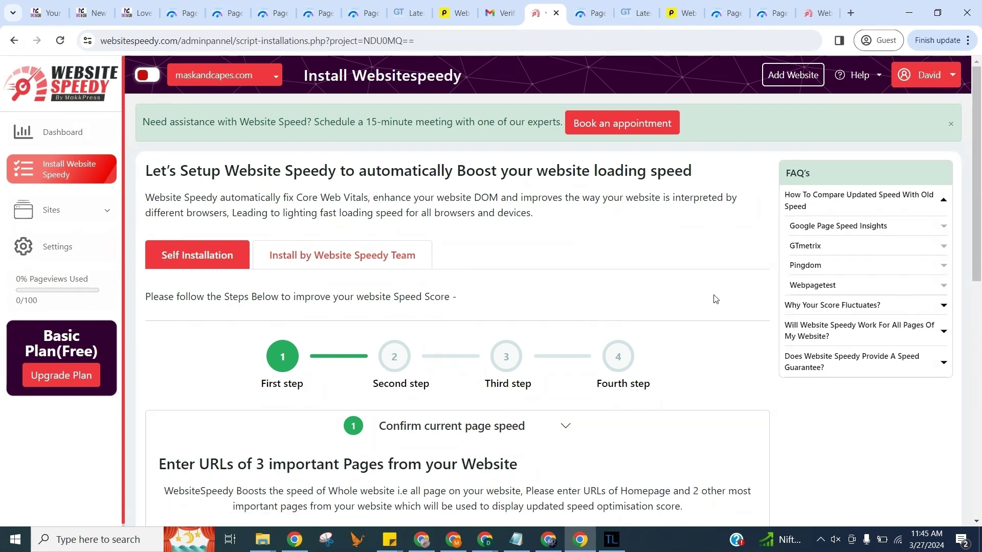
drag(977, 186, 974, 333)
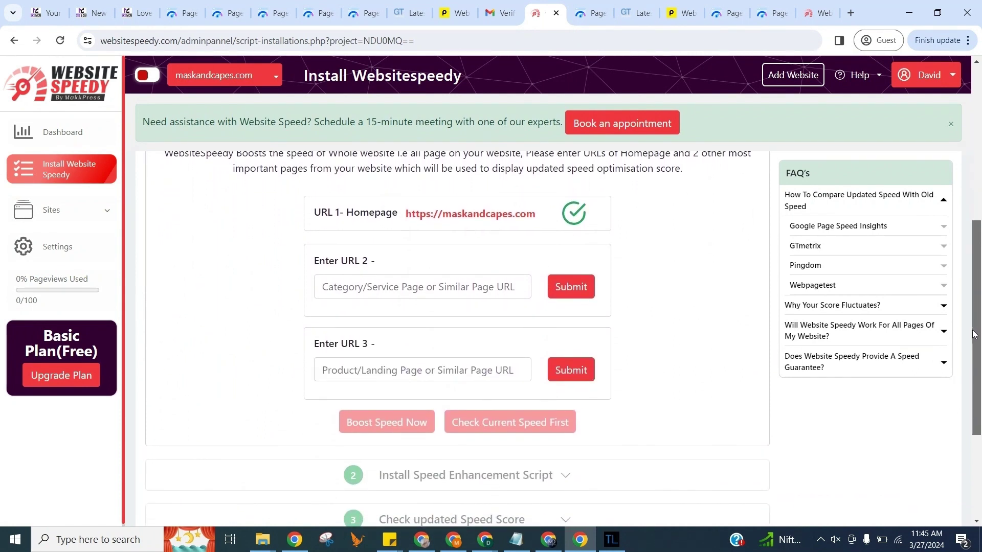
click(519, 287)
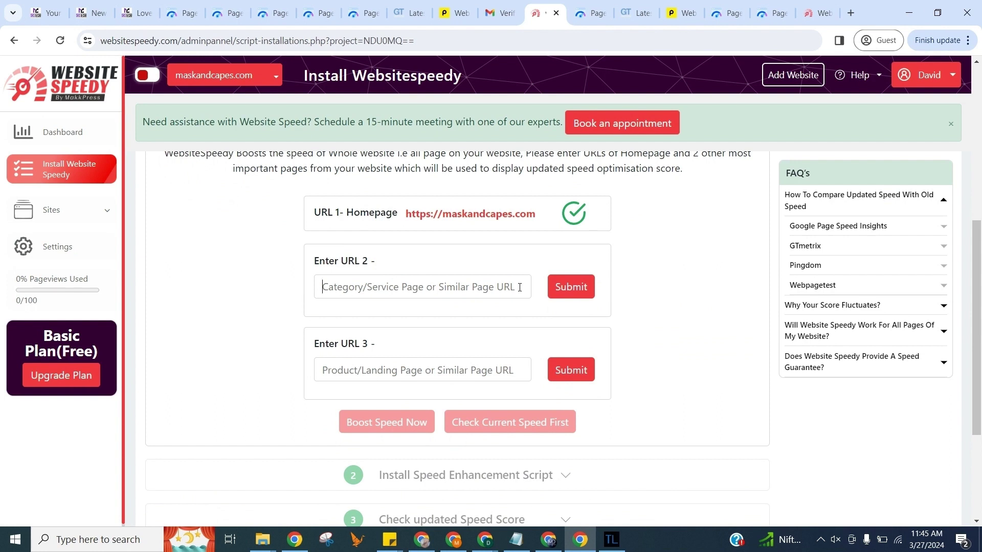
text(https://maskandcapes.com/collections/new-arrival)
click(571, 287)
click(492, 345)
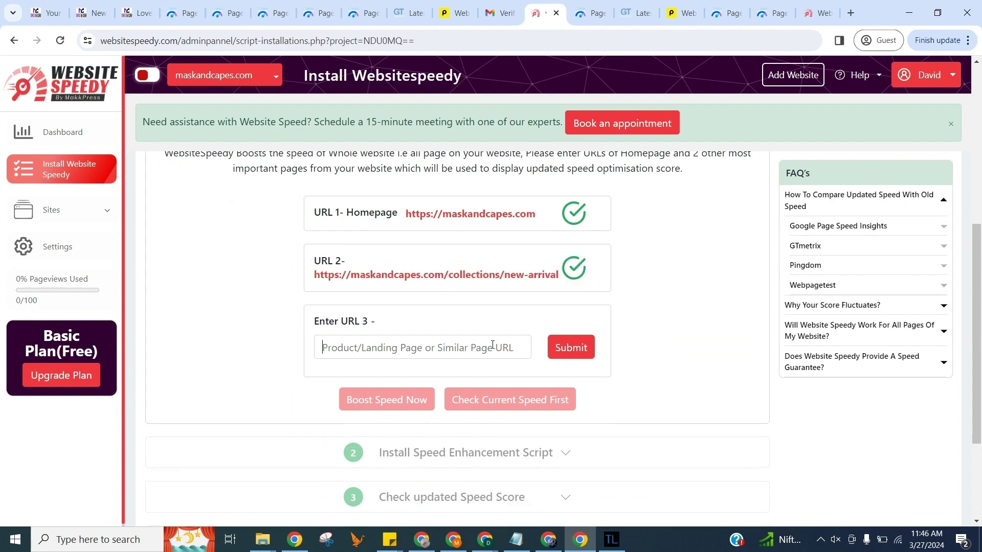
text(https://maskandcapes.com/products/lovely-animal-kuma-plushies-teddy-bear)
click(574, 346)
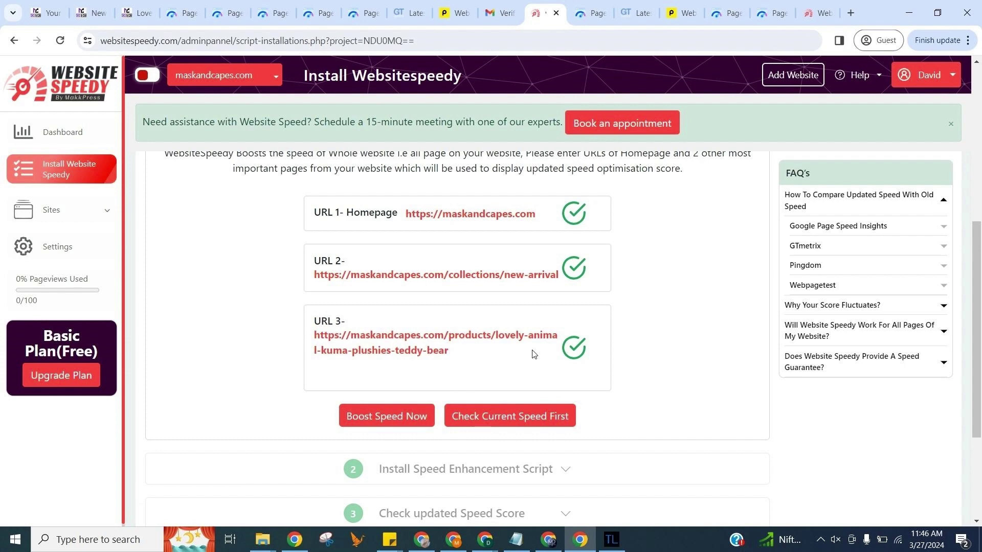
click(406, 412)
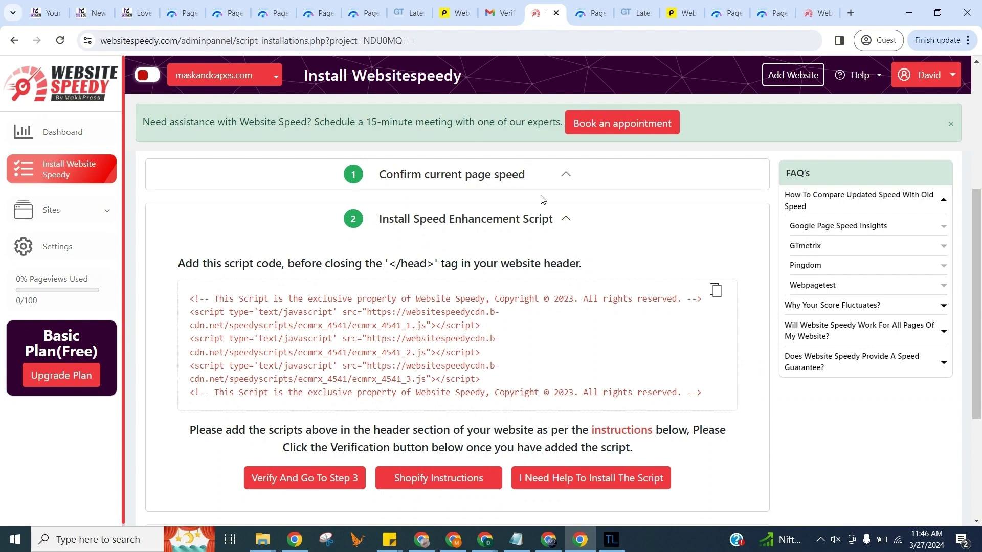
Review the homepage's original speed reports in PageSpeed Insights, GTmetrix and Pingdom.
click(364, 15)
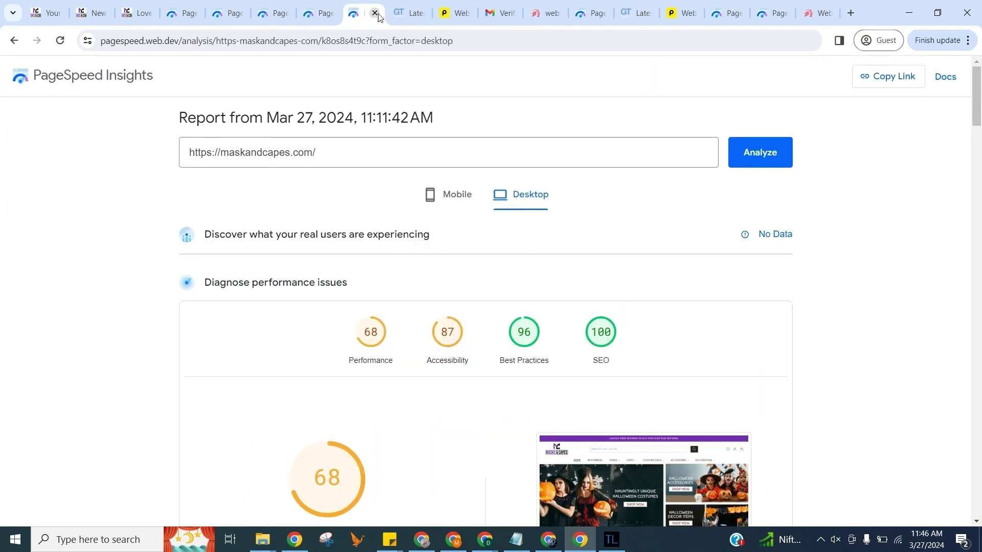
click(402, 16)
click(453, 14)
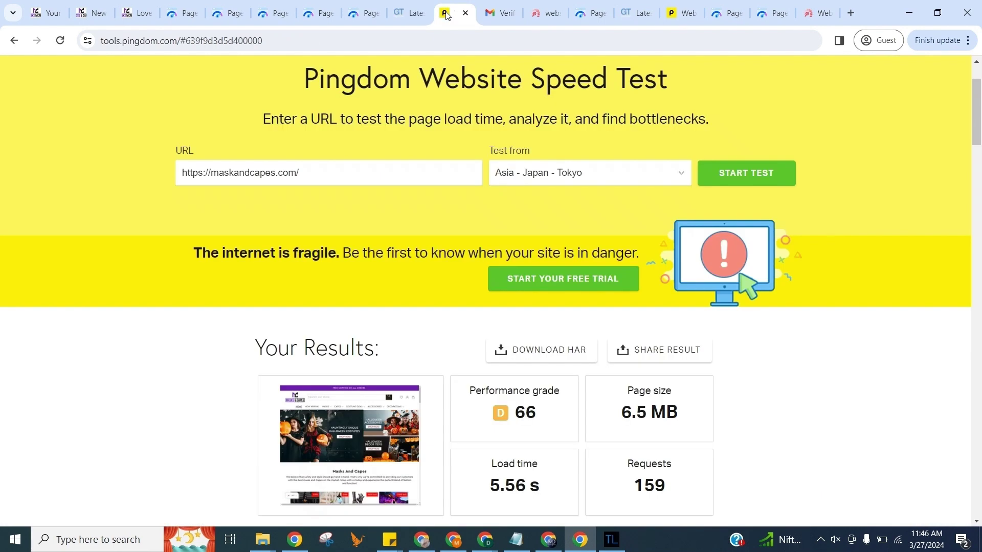
Copy the speed enhancement script from Website Speedy, and open theme.liquid in the Shopify code editor for the HALLOWEEN theme.
click(539, 15)
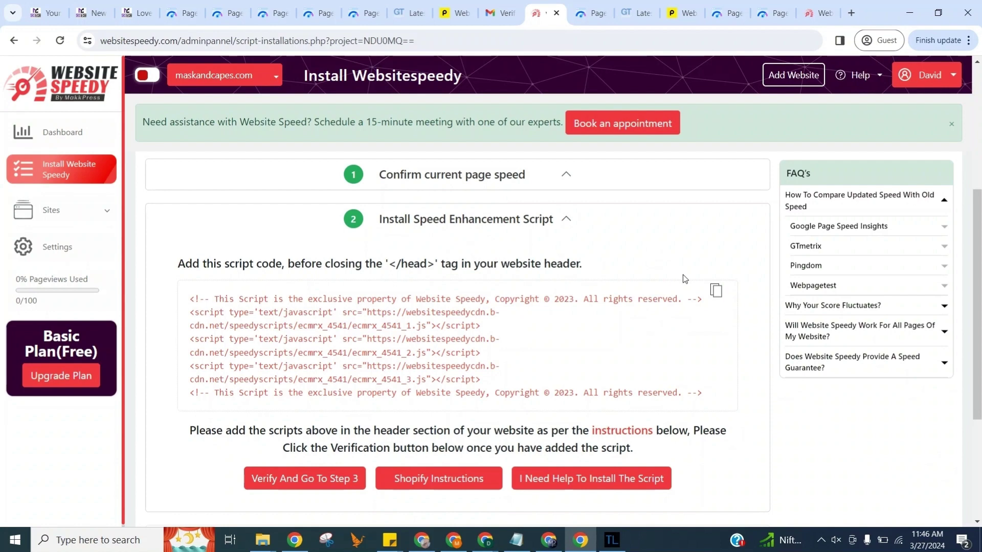
click(716, 290)
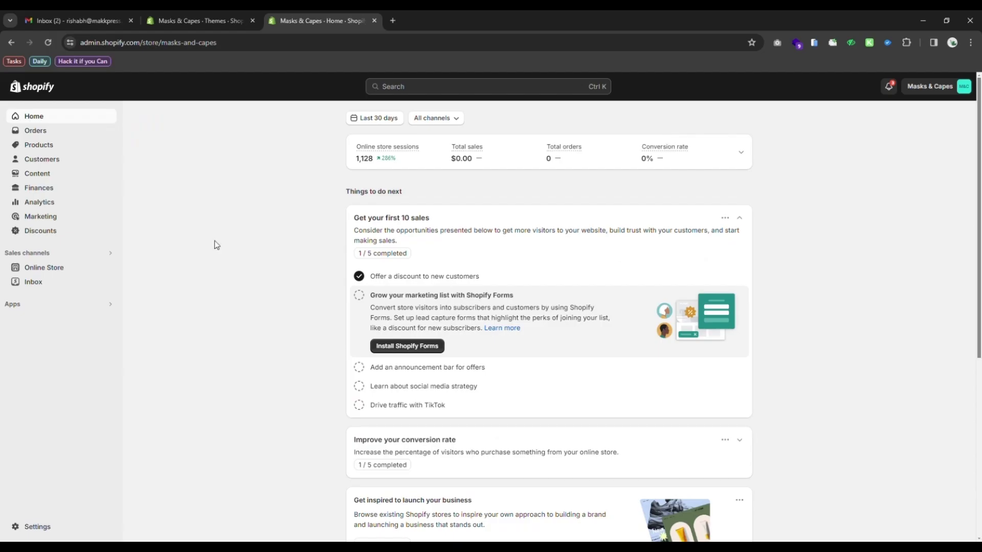
click(39, 271)
click(721, 378)
click(669, 479)
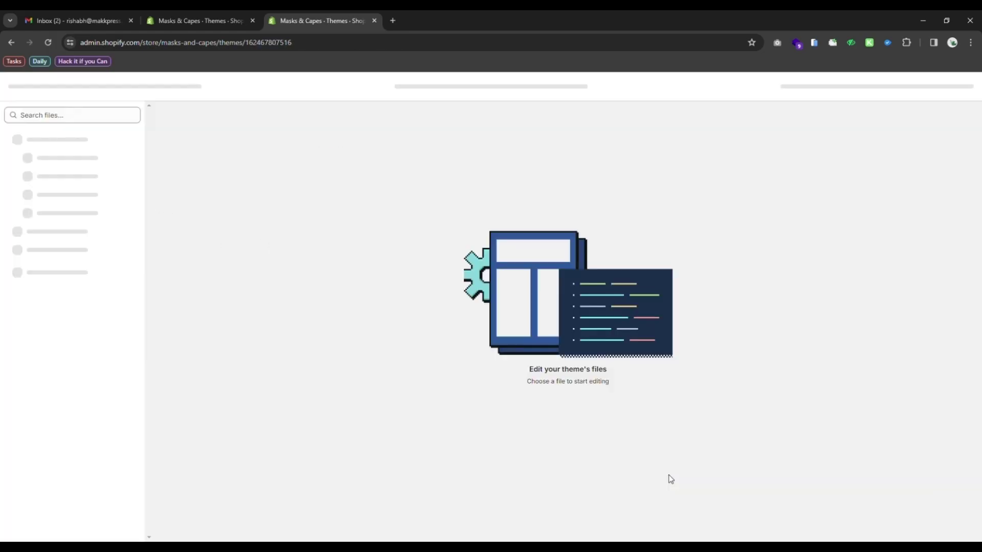
click(59, 193)
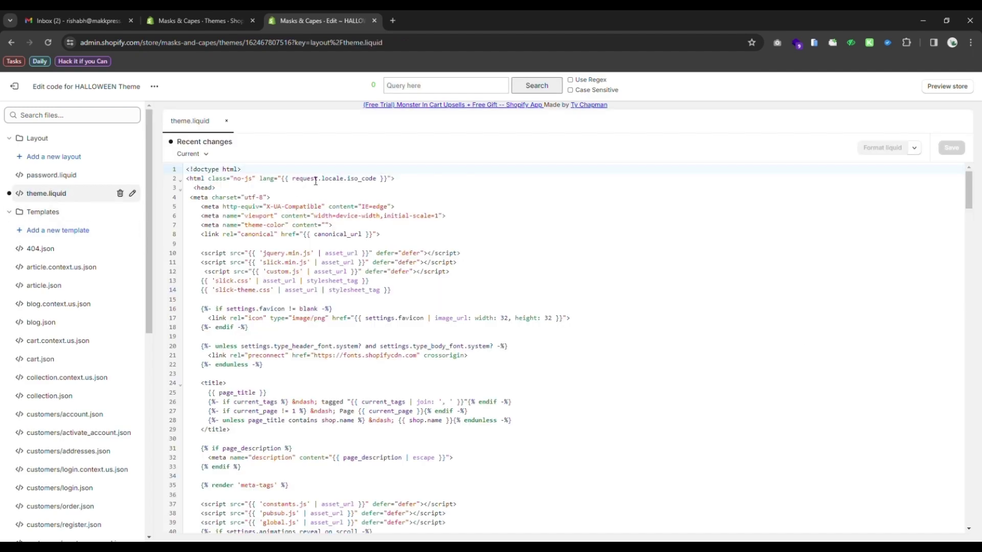
Paste the script below the theme-color meta tag in theme.liquid, save the file, and verify the installation in Website Speedy.
click(354, 229)
key(Return)
key(Return)
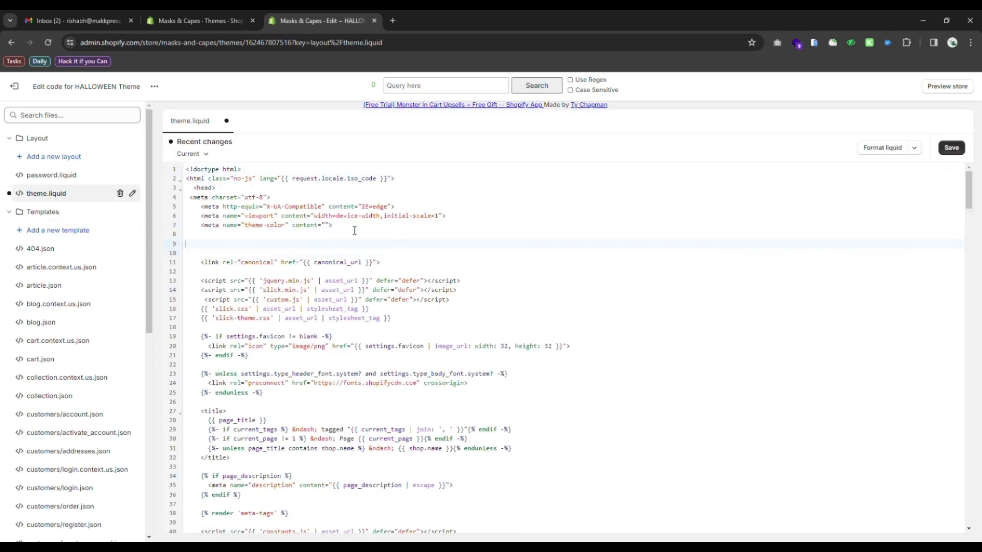
key(ctrl+v)
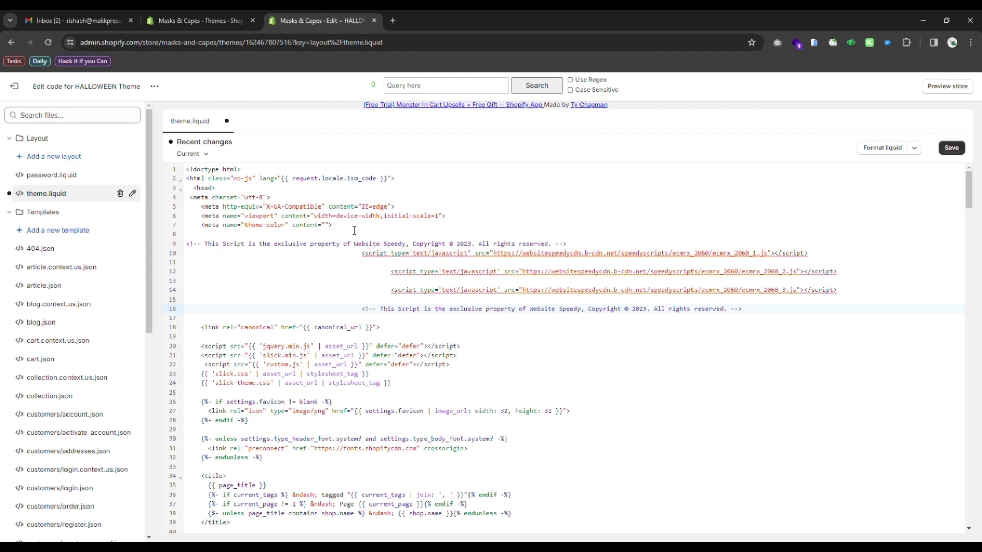
click(957, 151)
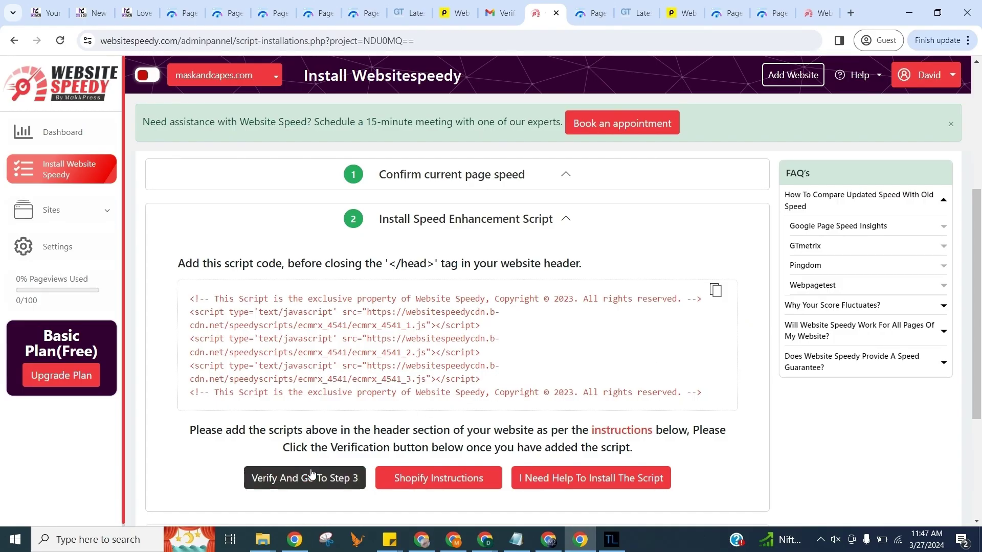
click(309, 477)
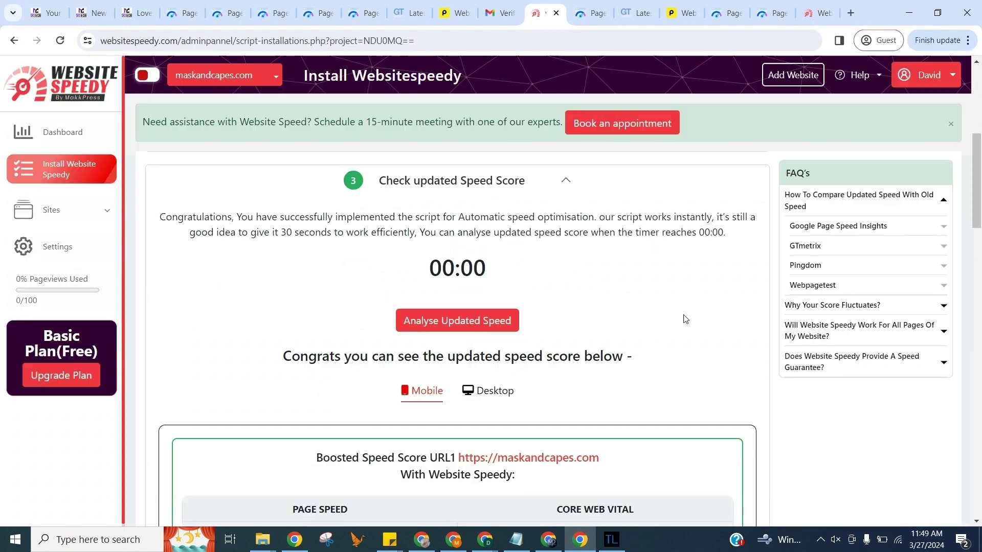
Review the homepage's updated speed reports in PageSpeed Insights, GTmetrix and Pingdom.
drag(978, 200, 973, 134)
click(593, 14)
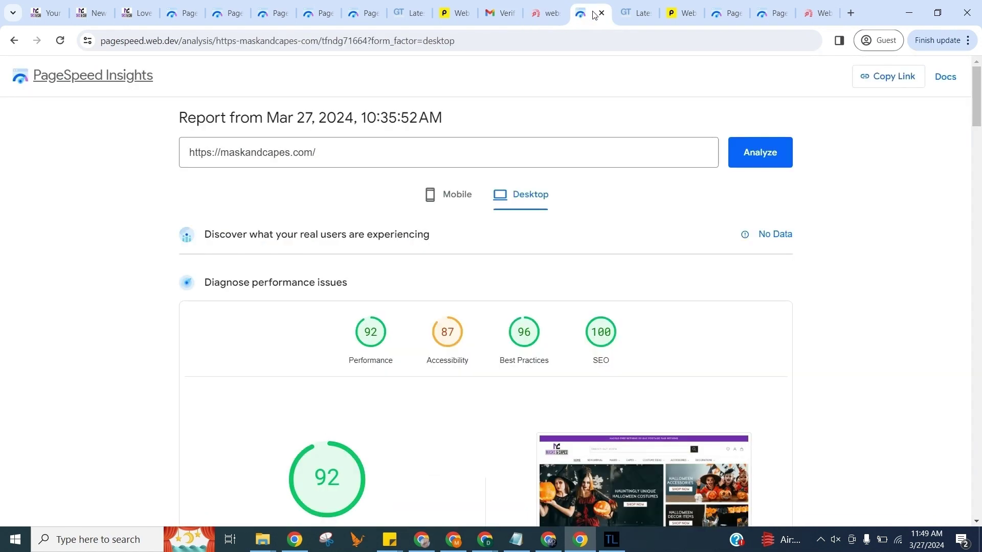
click(633, 17)
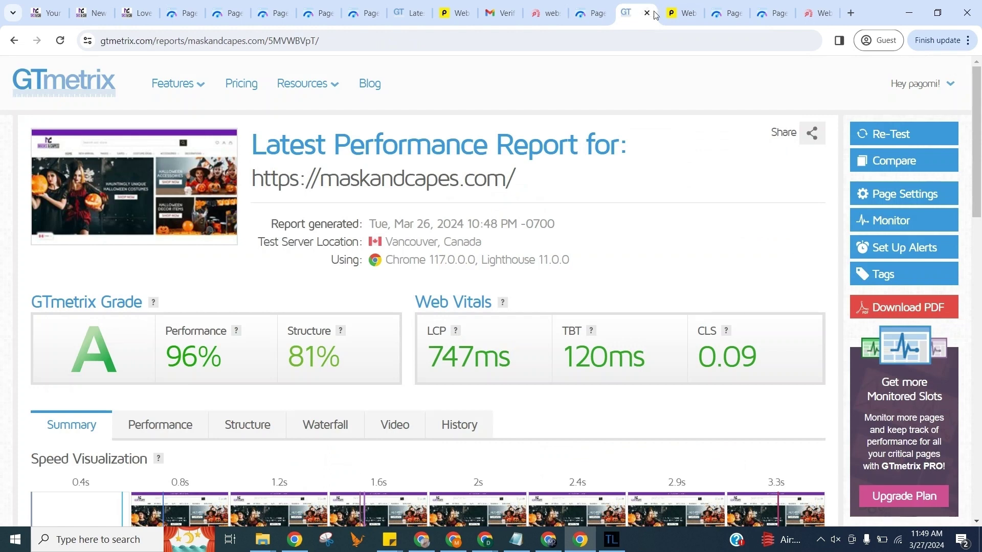
click(678, 15)
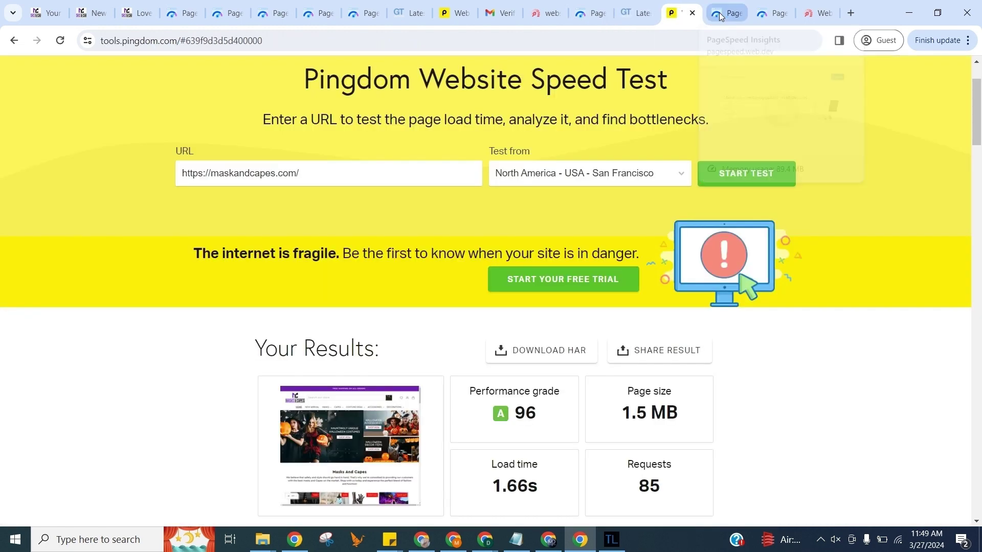
click(720, 17)
click(589, 119)
text(nospeedy)
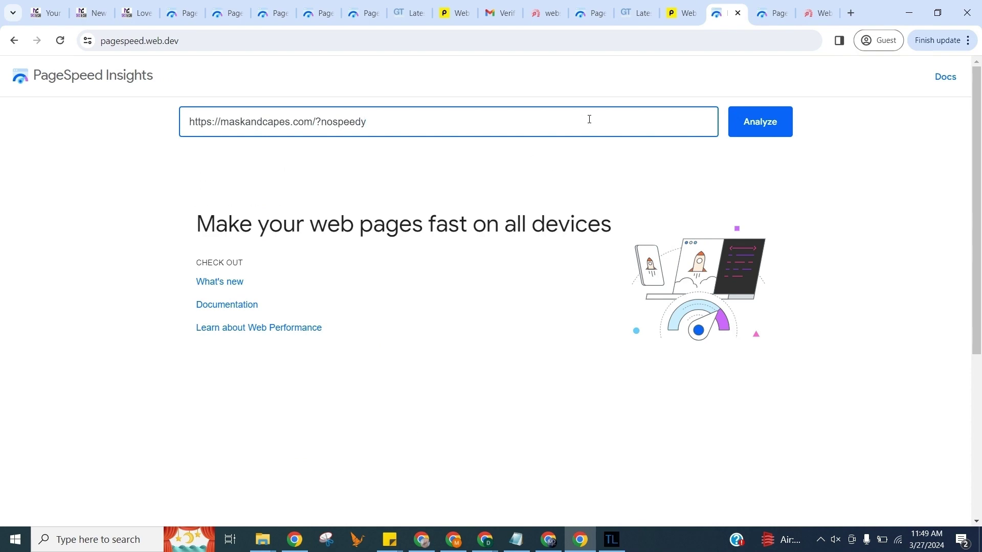
key(Return)
click(772, 13)
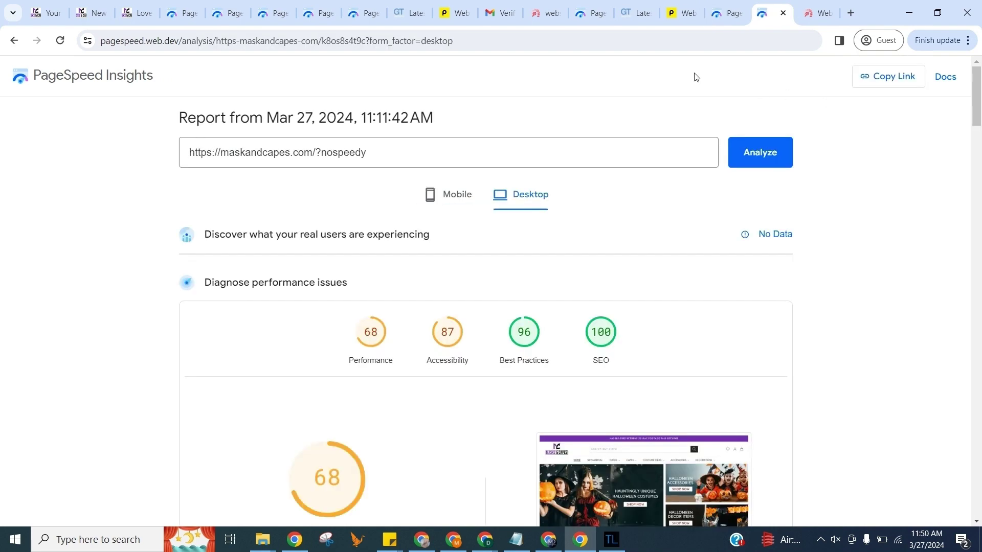
Return to the Website Speedy installation page and show the site management options.
click(545, 14)
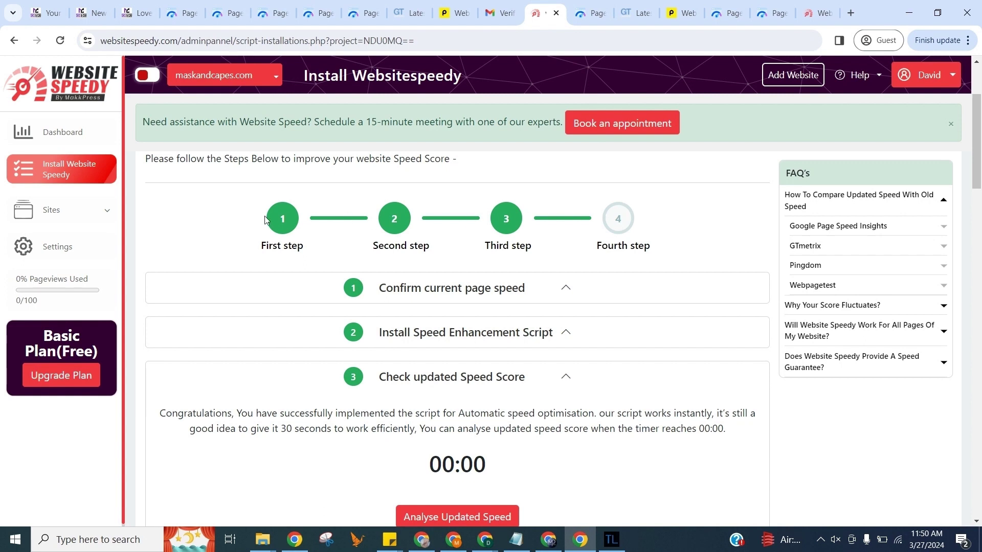
click(100, 212)
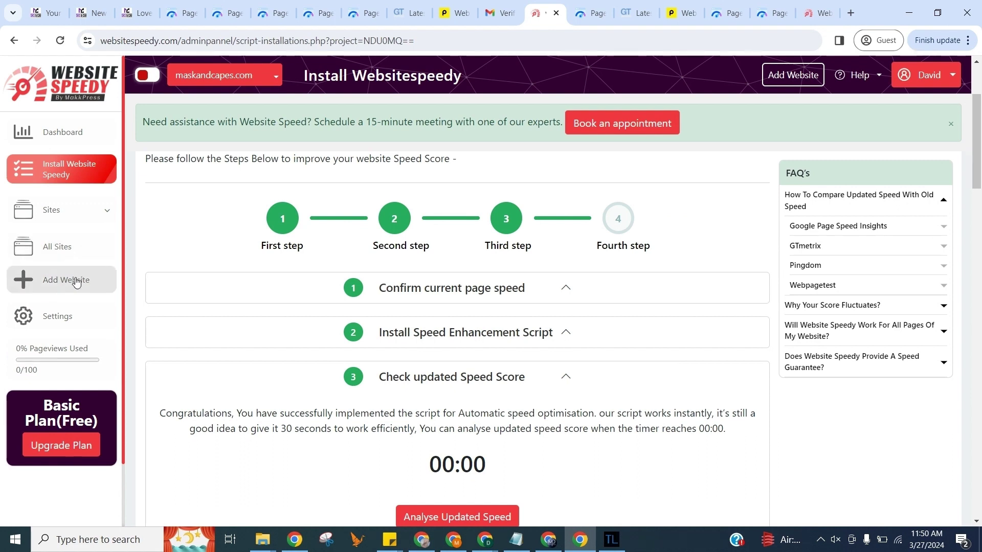